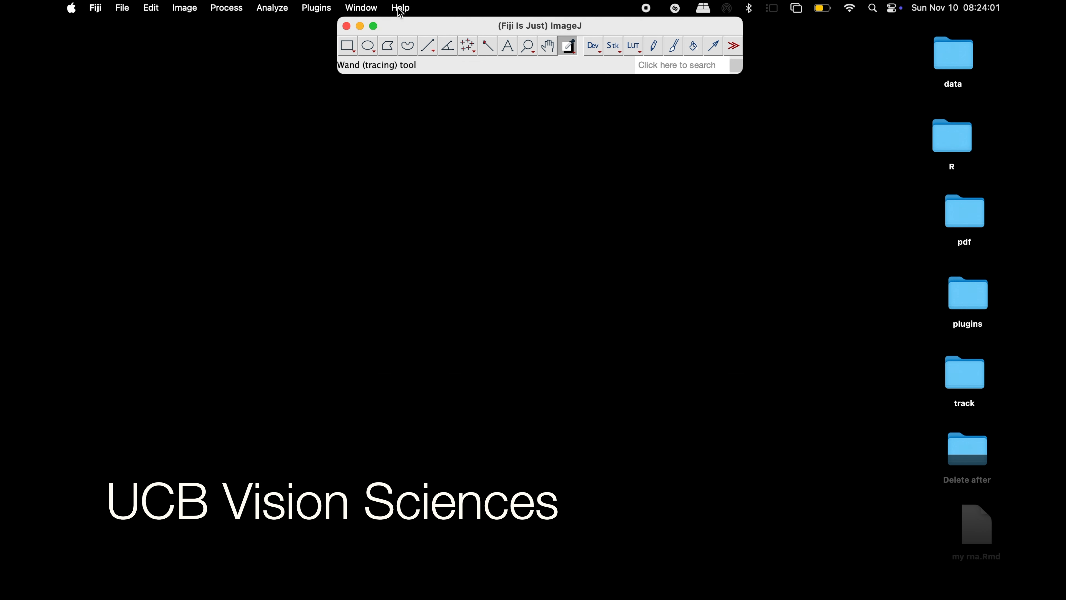
Check for Fiji updates, dismiss the warning about modified files and bring up the list of update sites.
{"action": "left_click", "coordinate": [400, 7]}
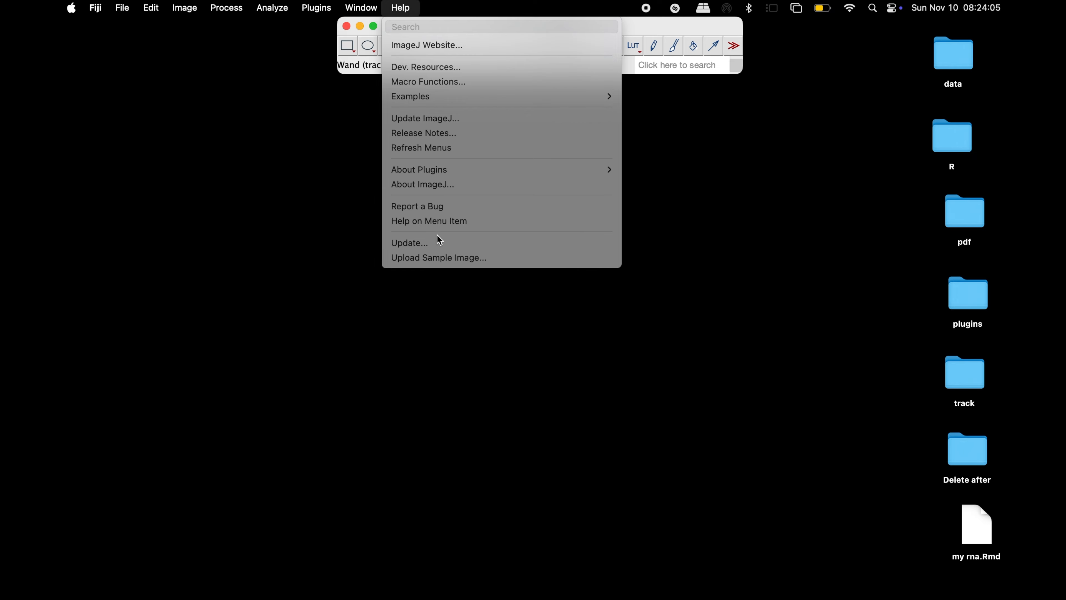
{"action": "left_click", "coordinate": [439, 243]}
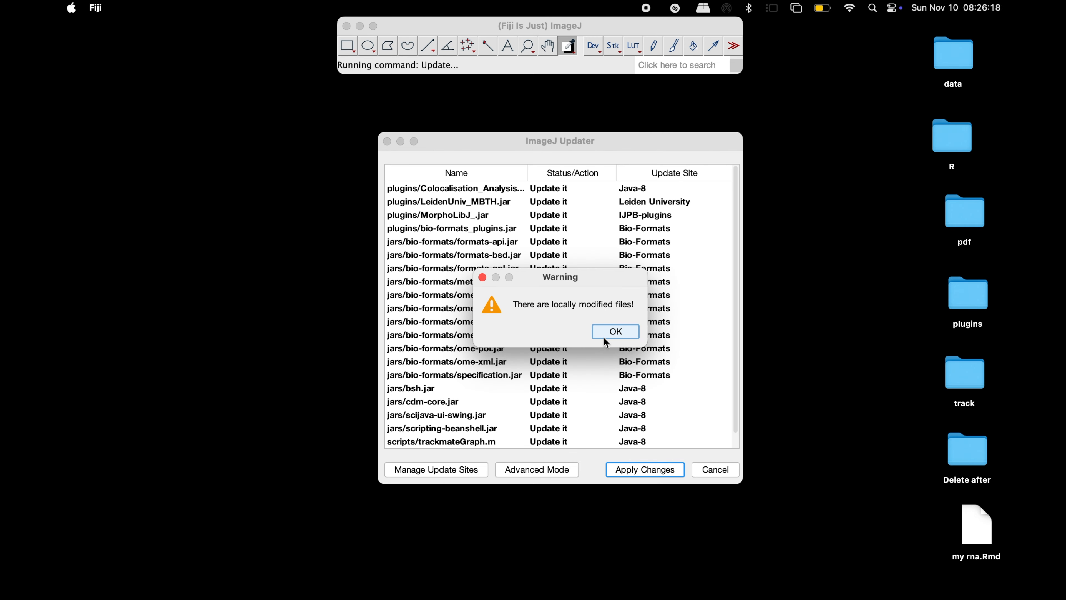
{"action": "left_click", "coordinate": [609, 331]}
{"action": "left_click", "coordinate": [446, 472]}
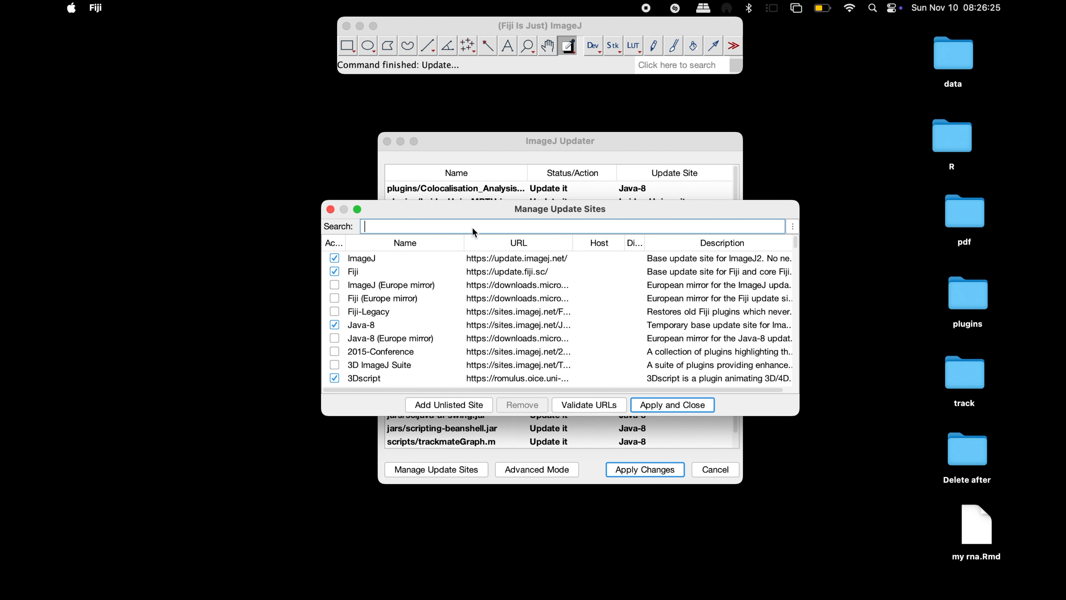
Enable the UCB Vision Sciences update site and apply the updates.
{"action": "type", "text": "ucb"}
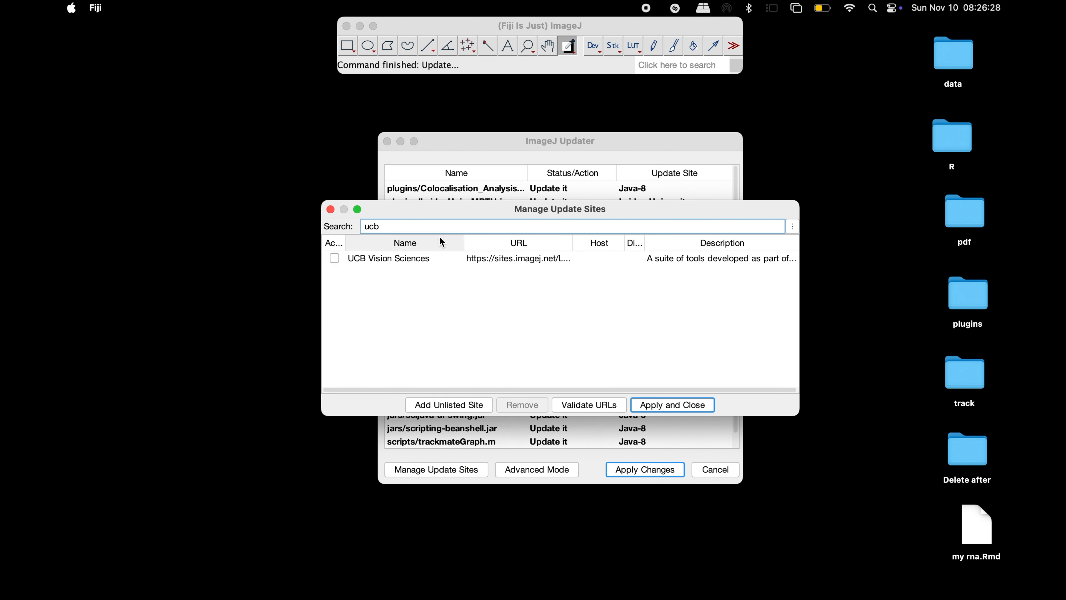
{"action": "left_click", "coordinate": [334, 258]}
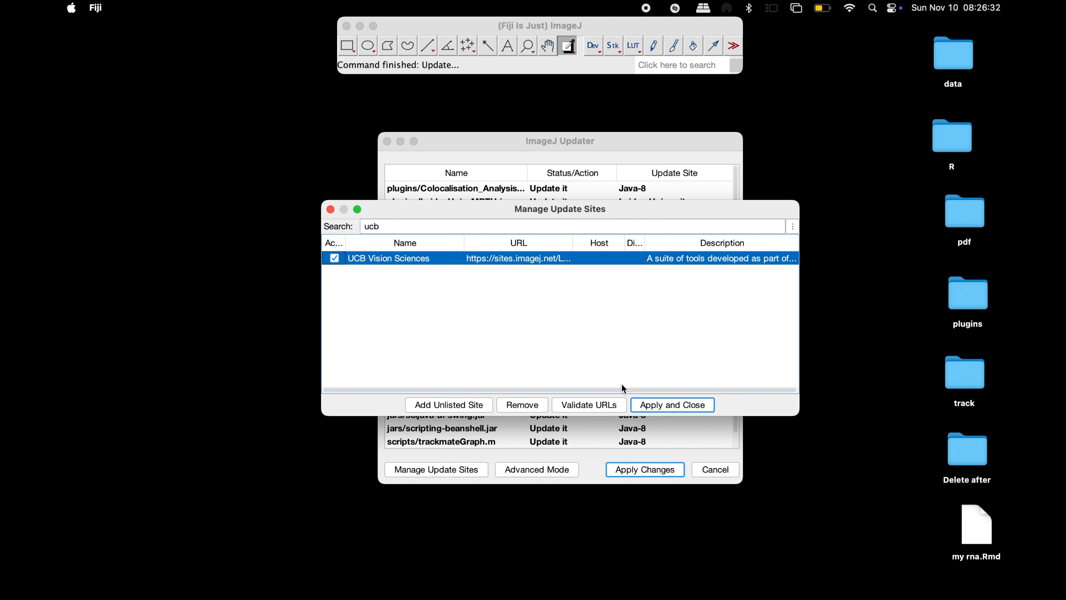
{"action": "left_click", "coordinate": [694, 406]}
{"action": "left_click", "coordinate": [653, 472]}
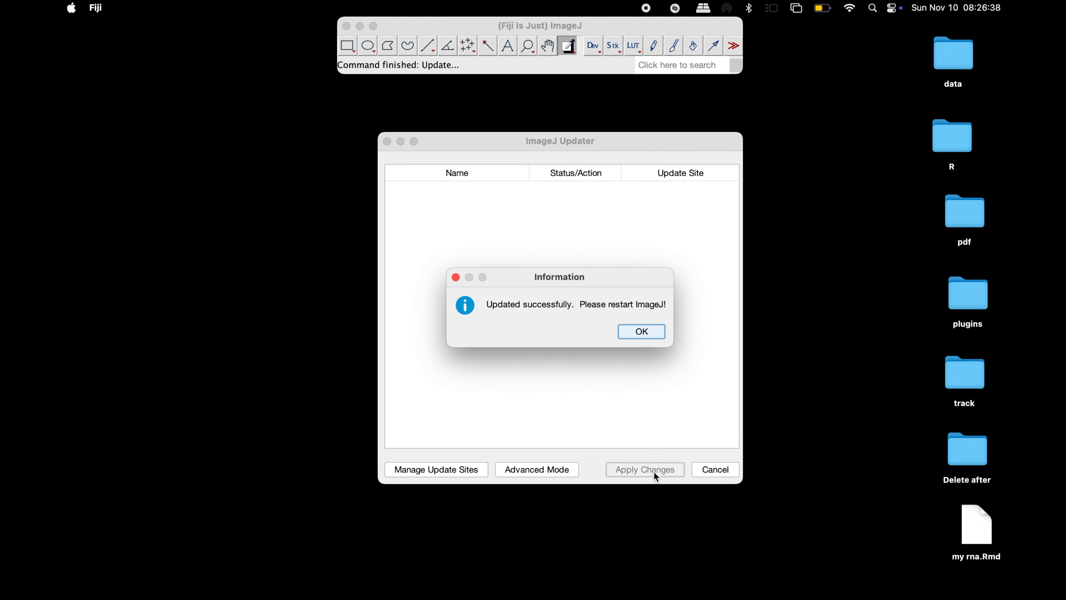
{"action": "left_click", "coordinate": [650, 332]}
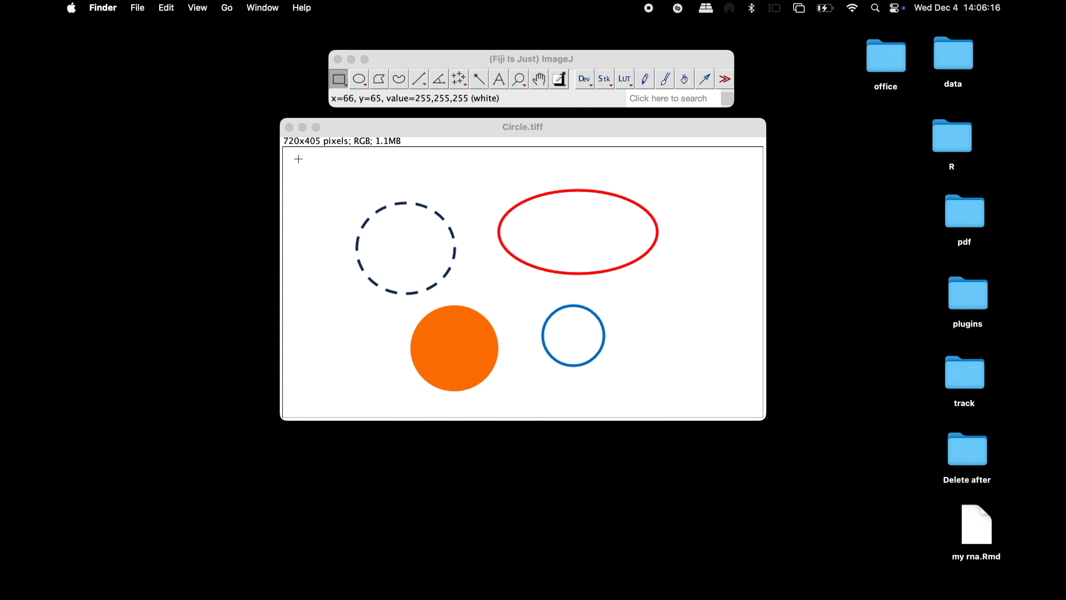
Convert the Circle.tiff image to 8-bit and run Find Edges on it.
{"action": "left_click", "coordinate": [384, 66]}
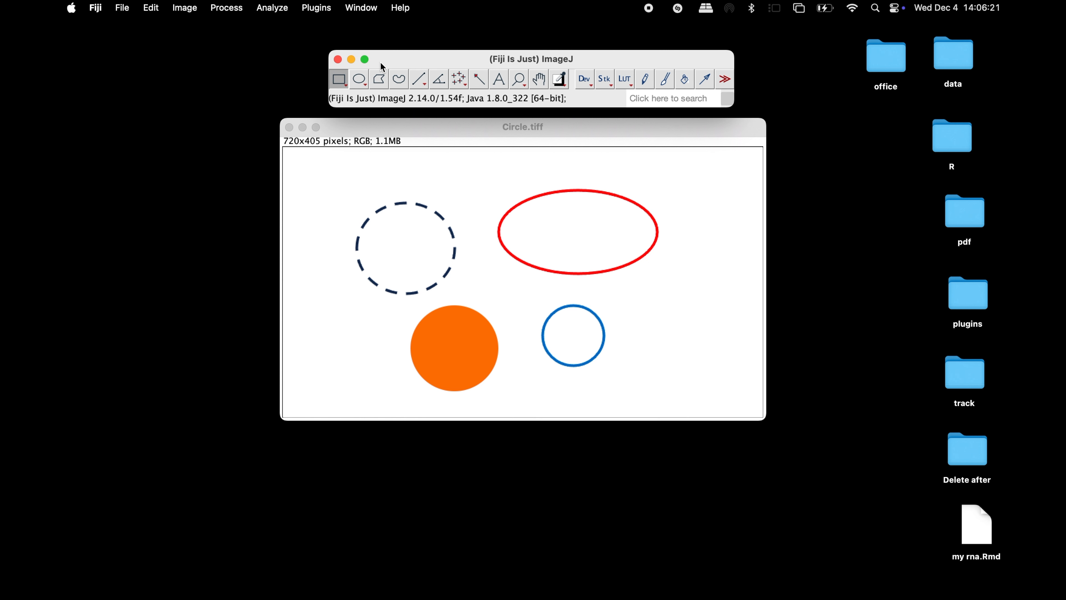
{"action": "left_click", "coordinate": [185, 8]}
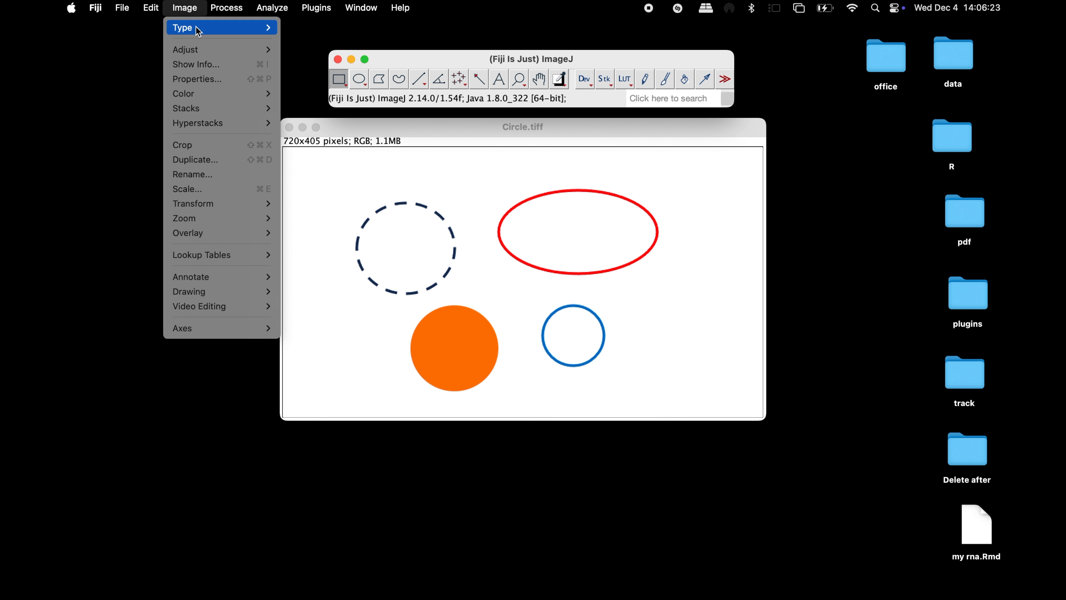
{"action": "mouse_move", "coordinate": [197, 28]}
{"action": "left_click", "coordinate": [342, 30]}
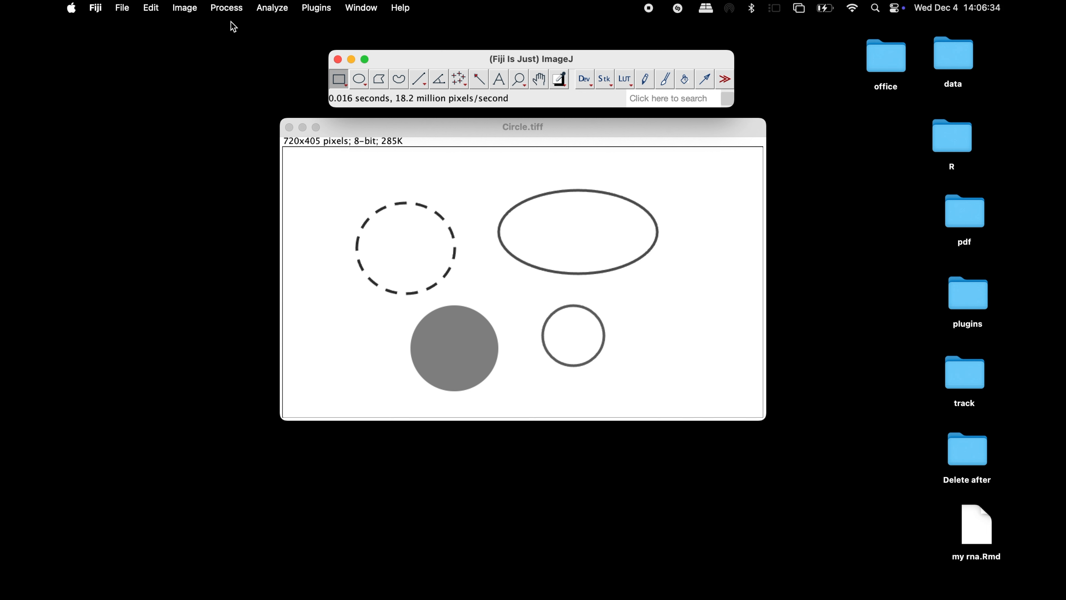
{"action": "left_click", "coordinate": [232, 9]}
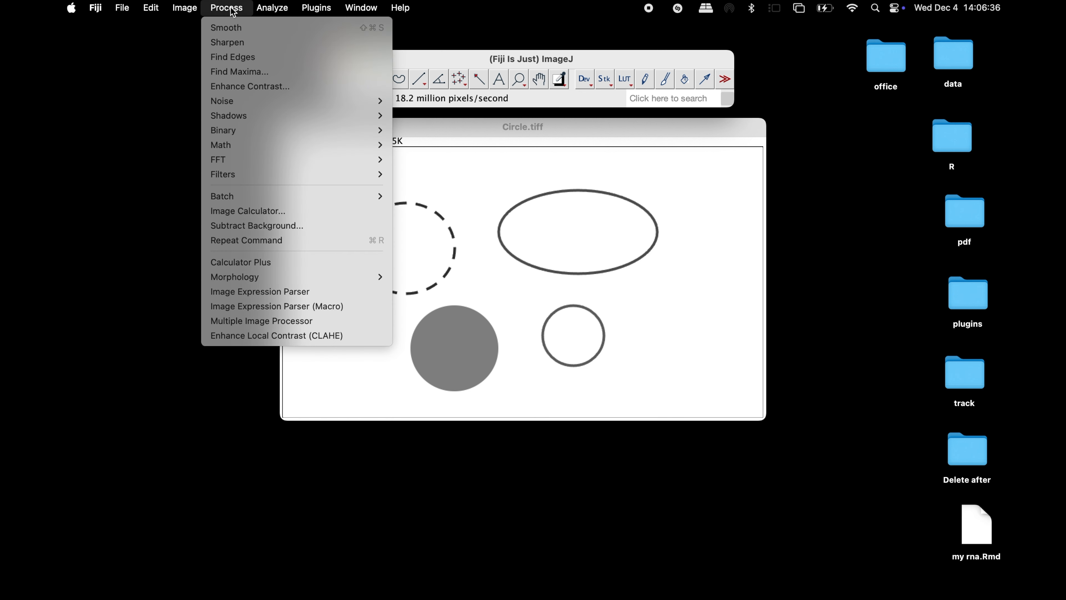
{"action": "left_click", "coordinate": [297, 59]}
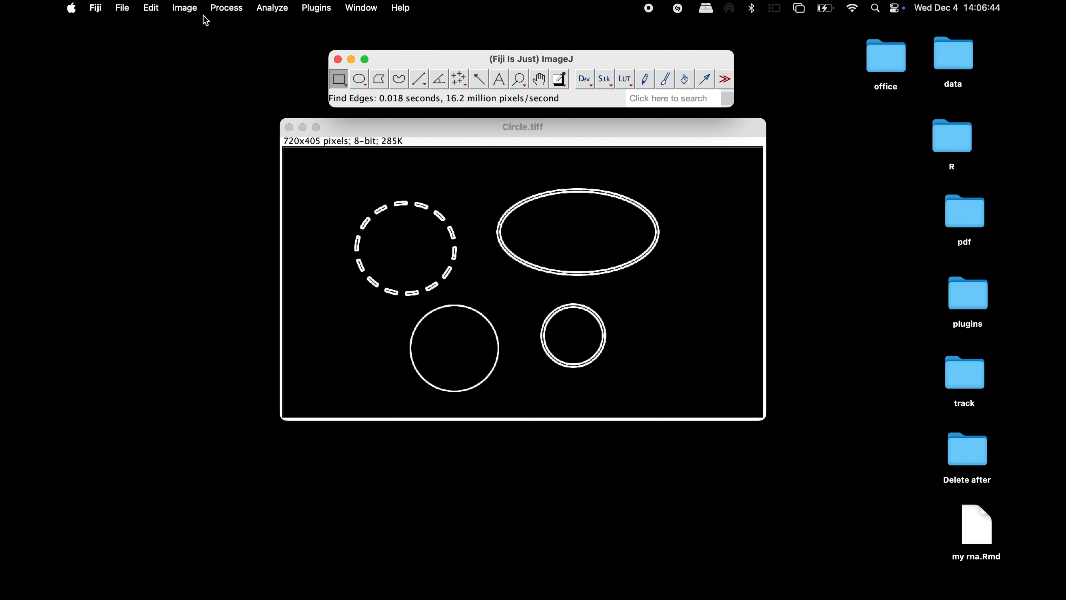
Apply a threshold of 69 to 255 to the edge image and close the Threshold dialog.
{"action": "left_click", "coordinate": [184, 10]}
{"action": "mouse_move", "coordinate": [203, 52]}
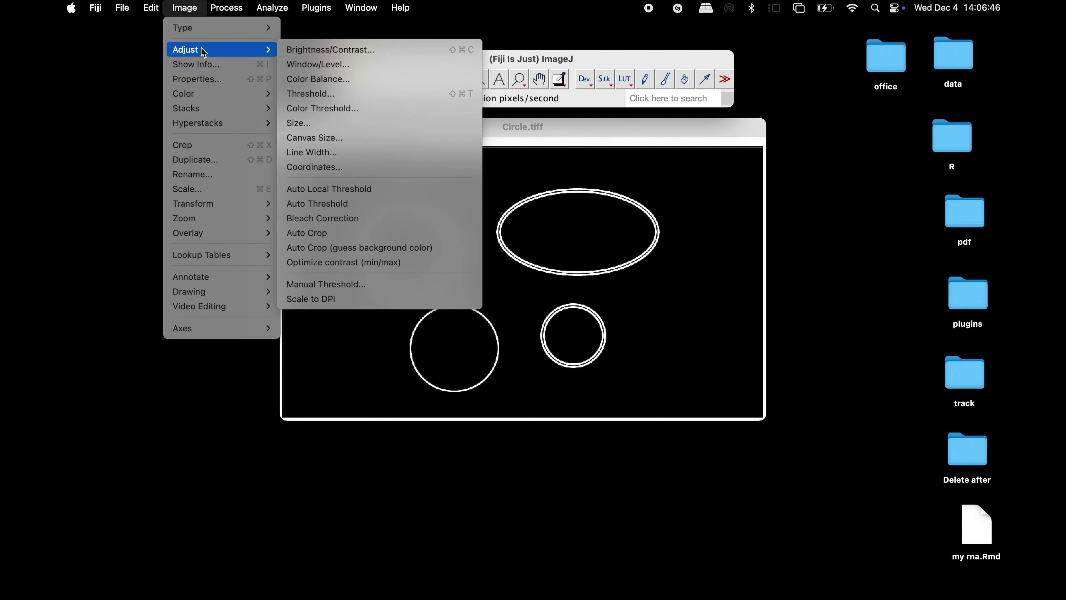
{"action": "left_click", "coordinate": [356, 93]}
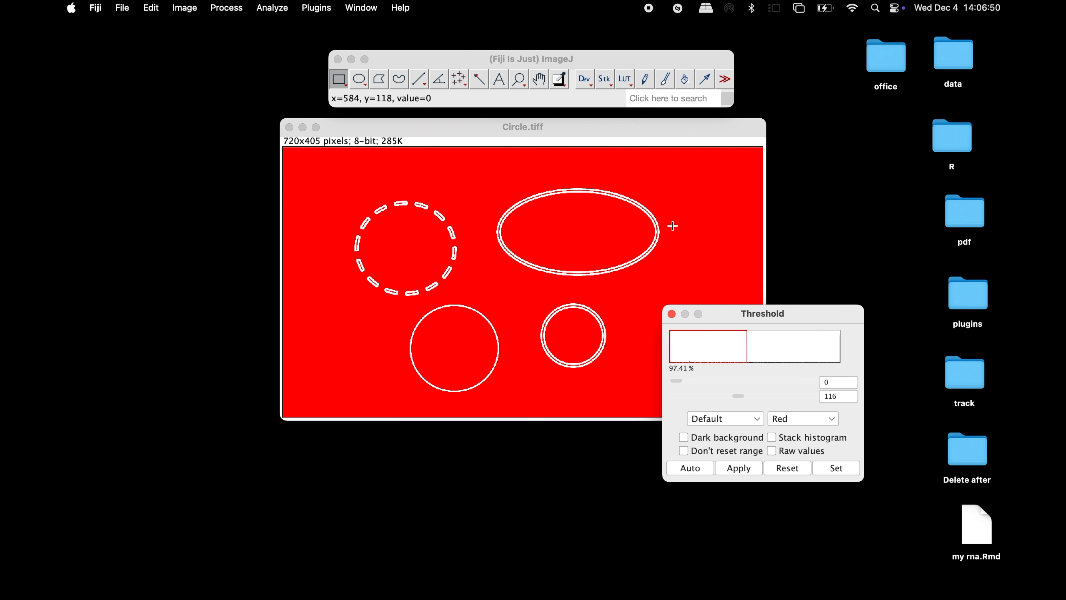
{"action": "left_click_drag", "start_coordinate": [677, 380], "coordinate": [835, 394]}
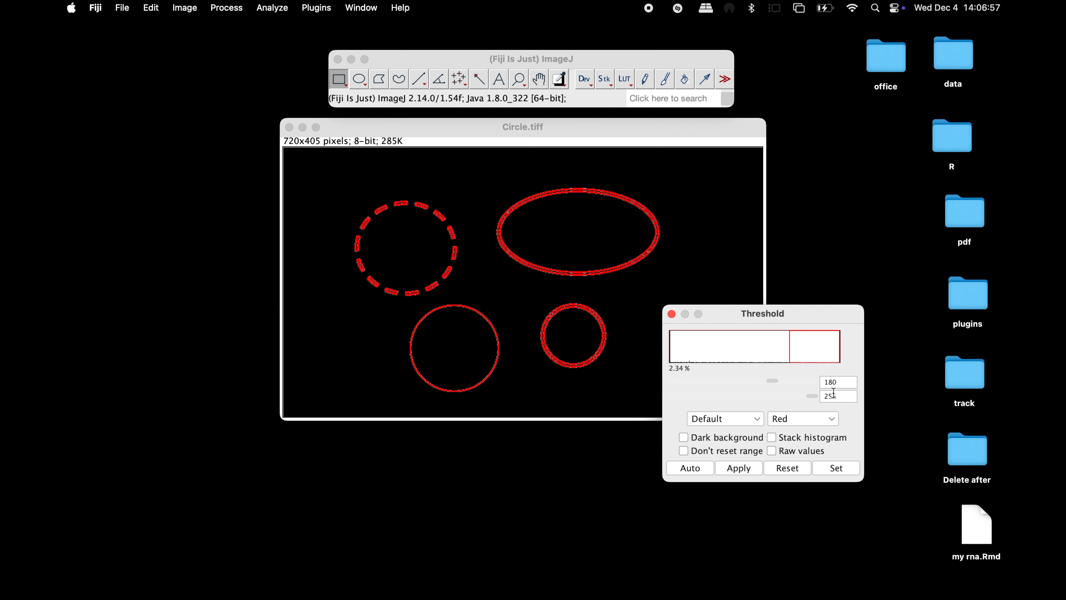
{"action": "left_click_drag", "start_coordinate": [774, 381], "coordinate": [714, 377]}
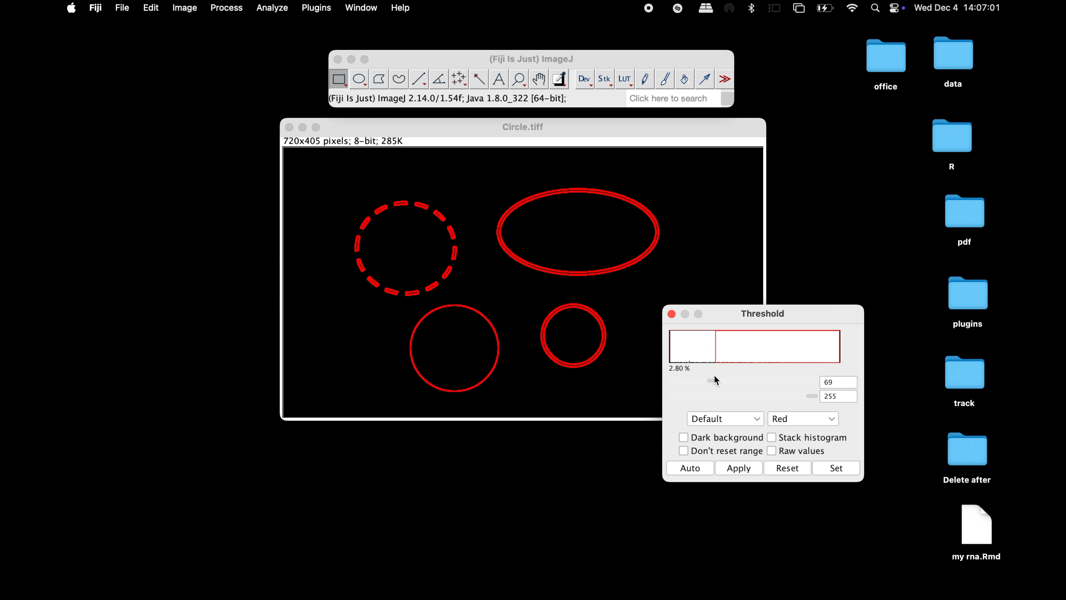
{"action": "left_click", "coordinate": [730, 466]}
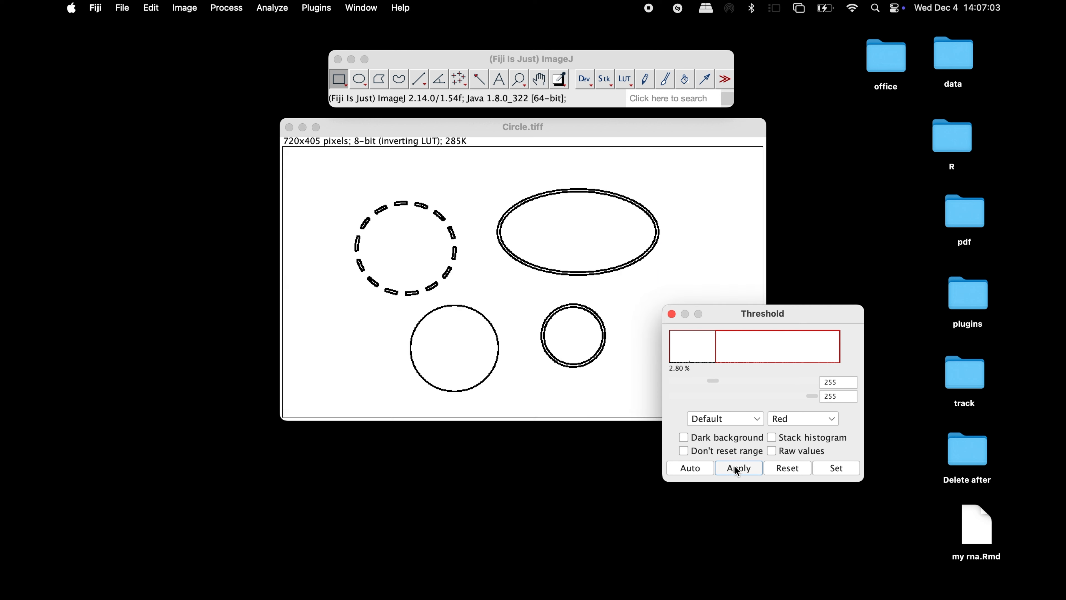
{"action": "left_click", "coordinate": [672, 314]}
Apply the Grays lookup table to the thresholded image.
{"action": "left_click", "coordinate": [188, 8]}
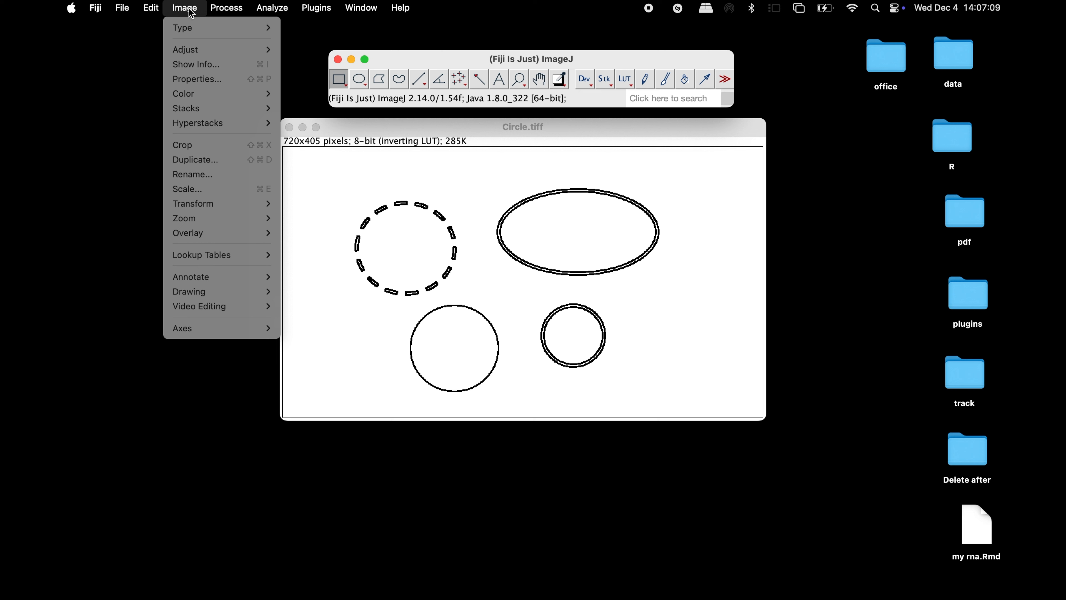
{"action": "mouse_move", "coordinate": [223, 252]}
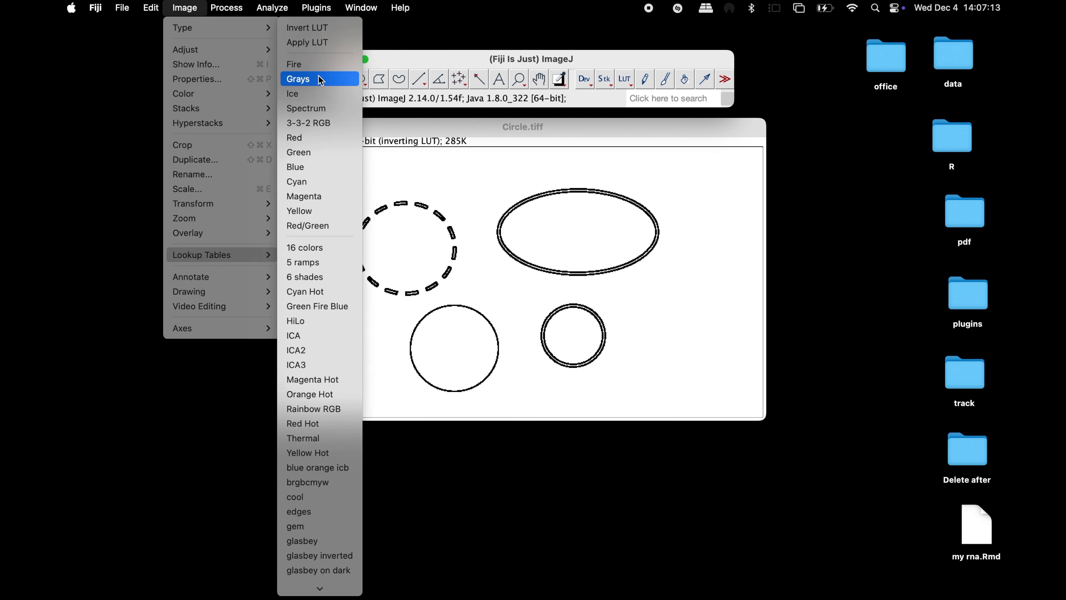
{"action": "left_click", "coordinate": [340, 82]}
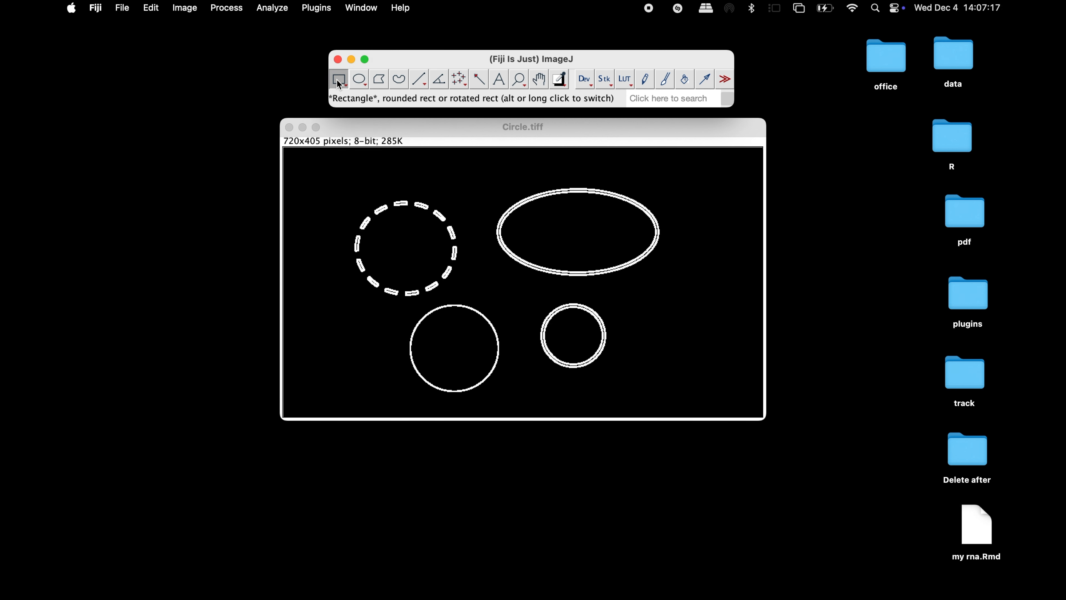
Start the Hough Circle Transform plugin from UCB Vision Sciences in Advanced Mode with the local search space enabled.
{"action": "left_click", "coordinate": [317, 8]}
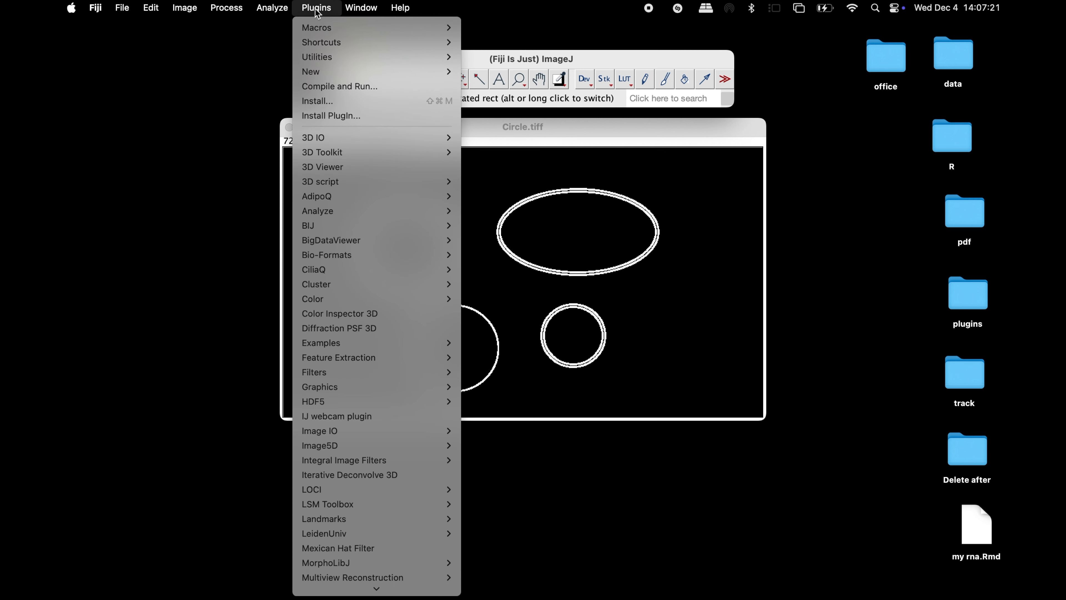
{"action": "scroll", "coordinate": [375, 576], "scroll_direction": "down", "scroll_amount": 10}
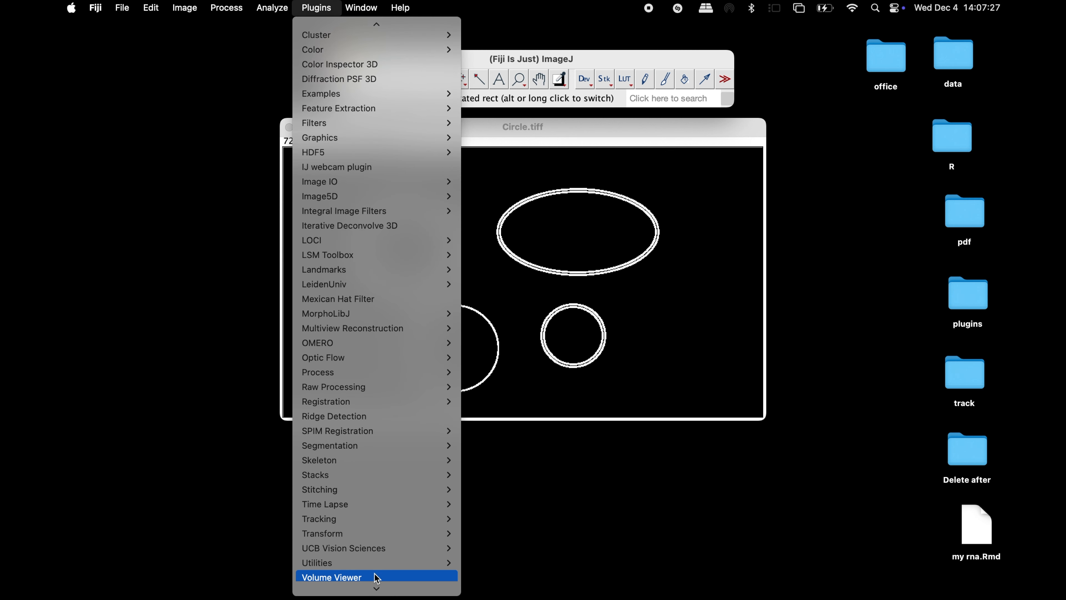
{"action": "scroll", "coordinate": [376, 578], "scroll_direction": "down", "scroll_amount": 6}
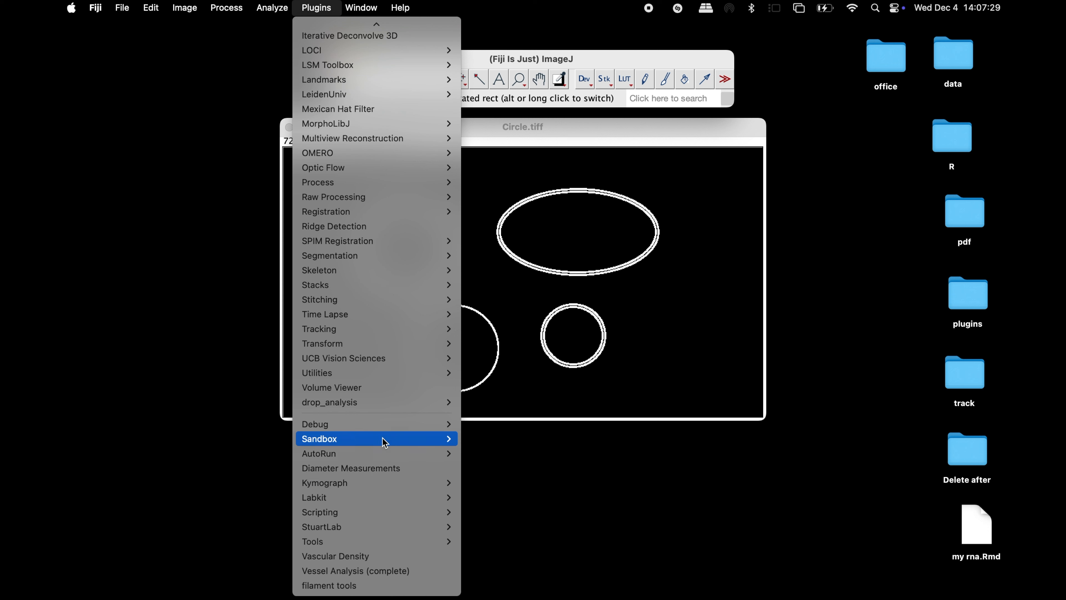
{"action": "mouse_move", "coordinate": [405, 363]}
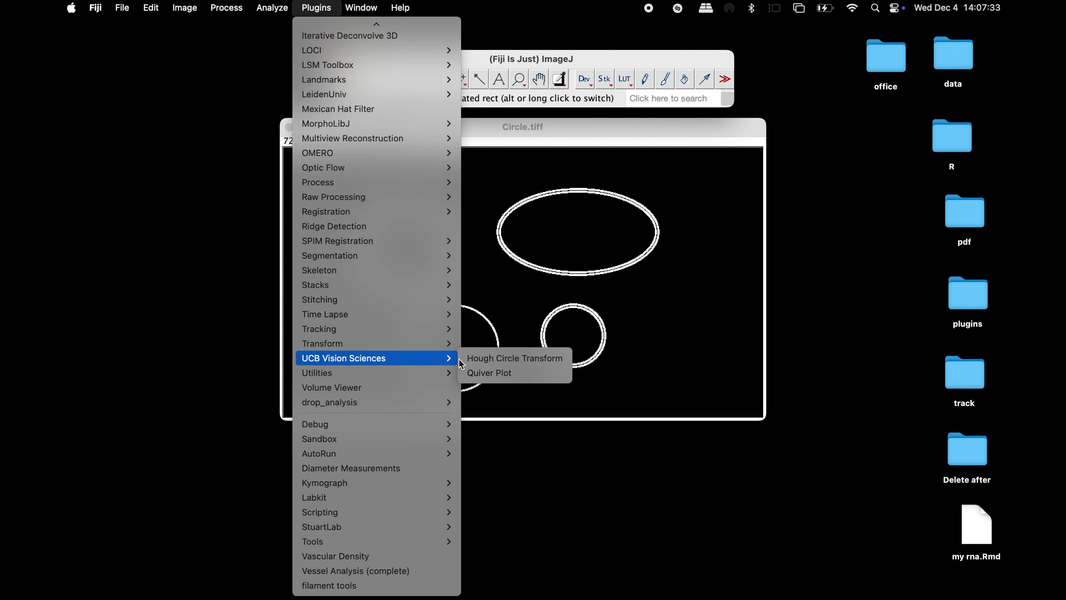
{"action": "left_click", "coordinate": [514, 358]}
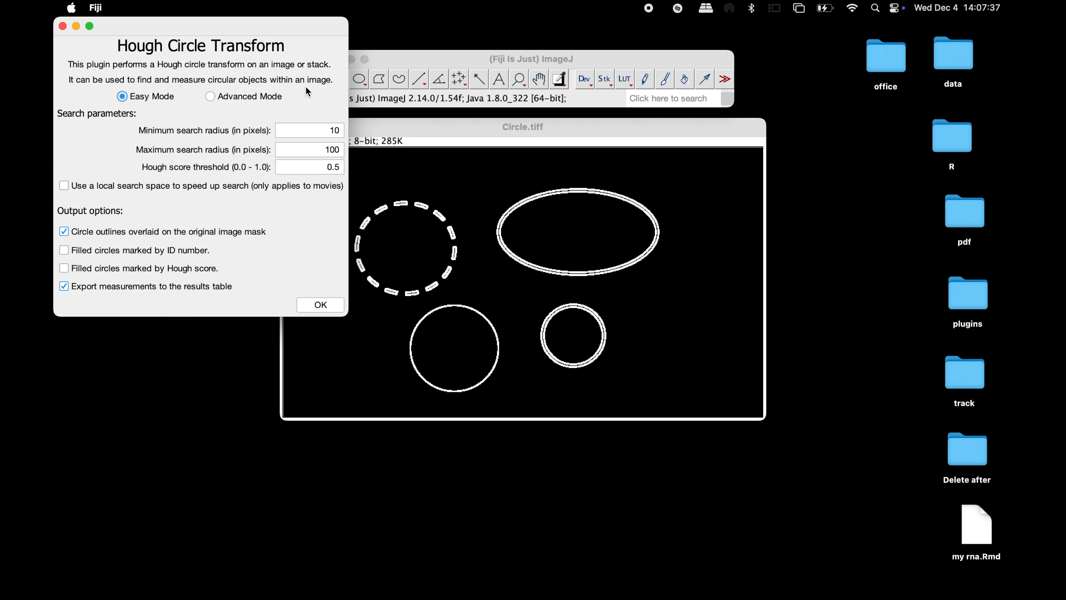
{"action": "left_click_drag", "start_coordinate": [260, 27], "coordinate": [580, 153]}
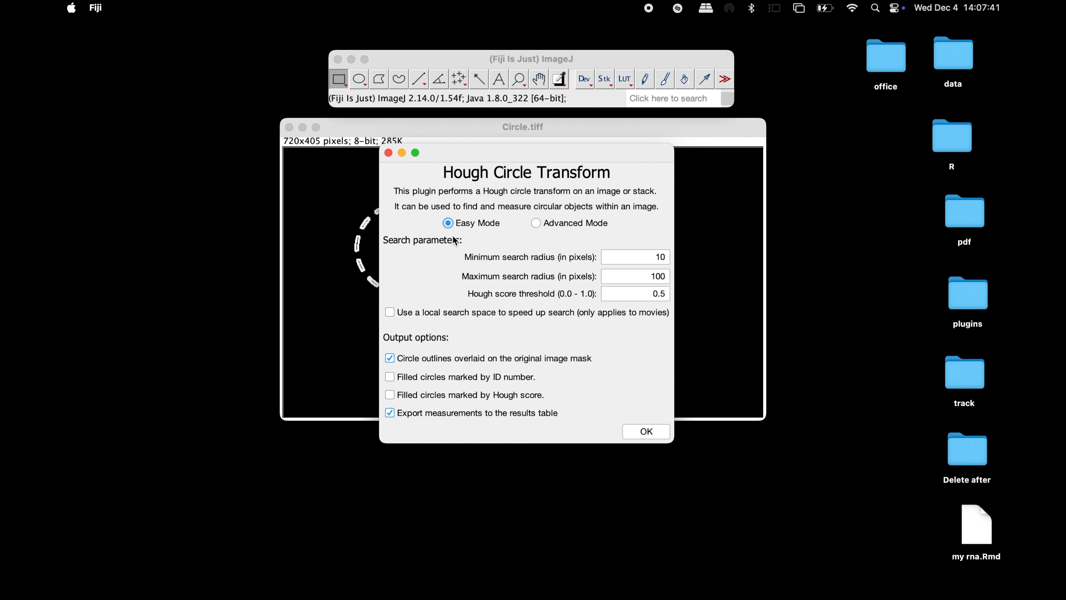
{"action": "left_click", "coordinate": [560, 225]}
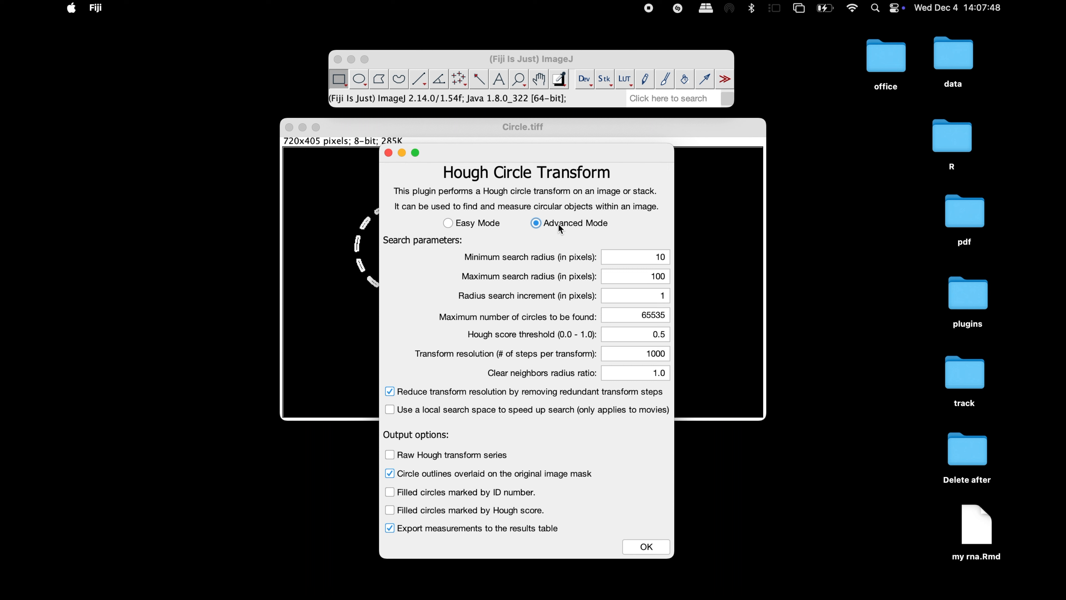
{"action": "left_click", "coordinate": [390, 409]}
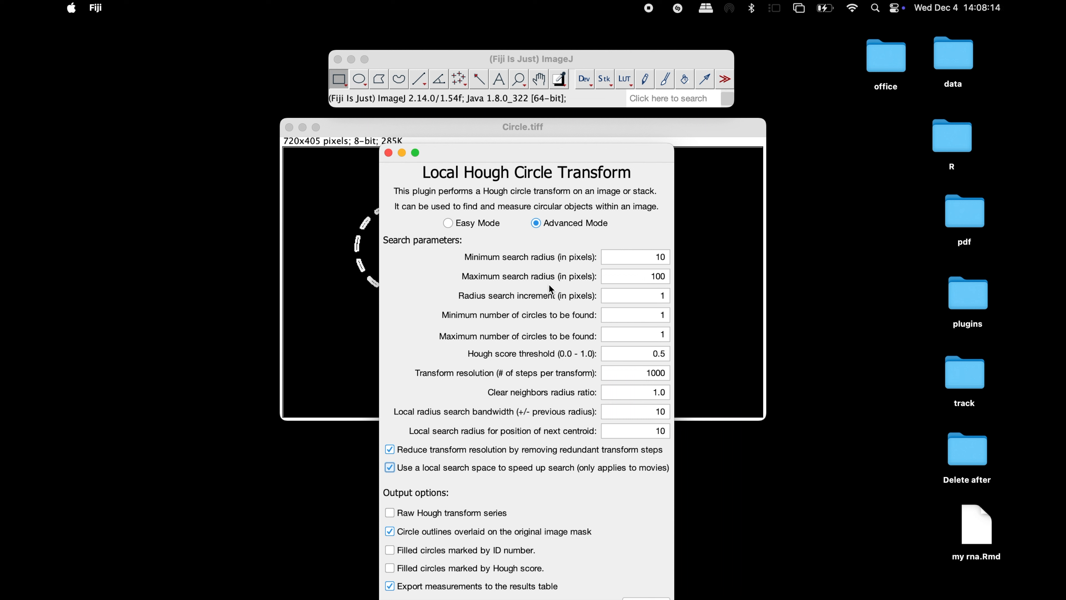
Set the maximum search radius to 300 pixels and the radius search increment to 5 pixels.
{"action": "left_click_drag", "start_coordinate": [639, 278], "coordinate": [686, 283]}
{"action": "type", "text": "300"}
{"action": "left_click", "coordinate": [639, 296]}
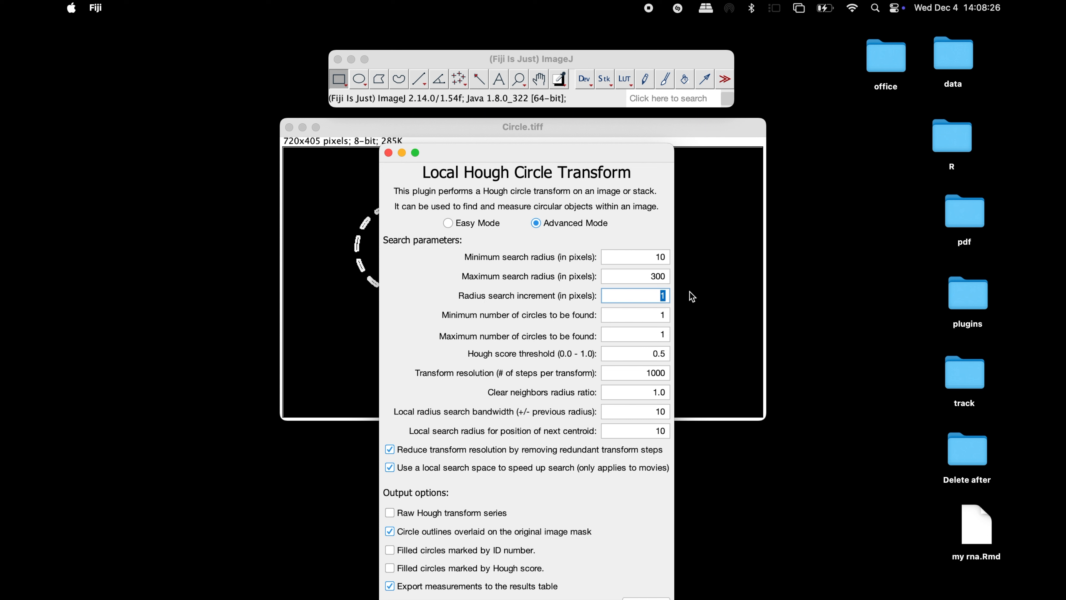
{"action": "type", "text": "5"}
Set the maximum number of circles to be found to 20.
{"action": "left_click", "coordinate": [643, 318]}
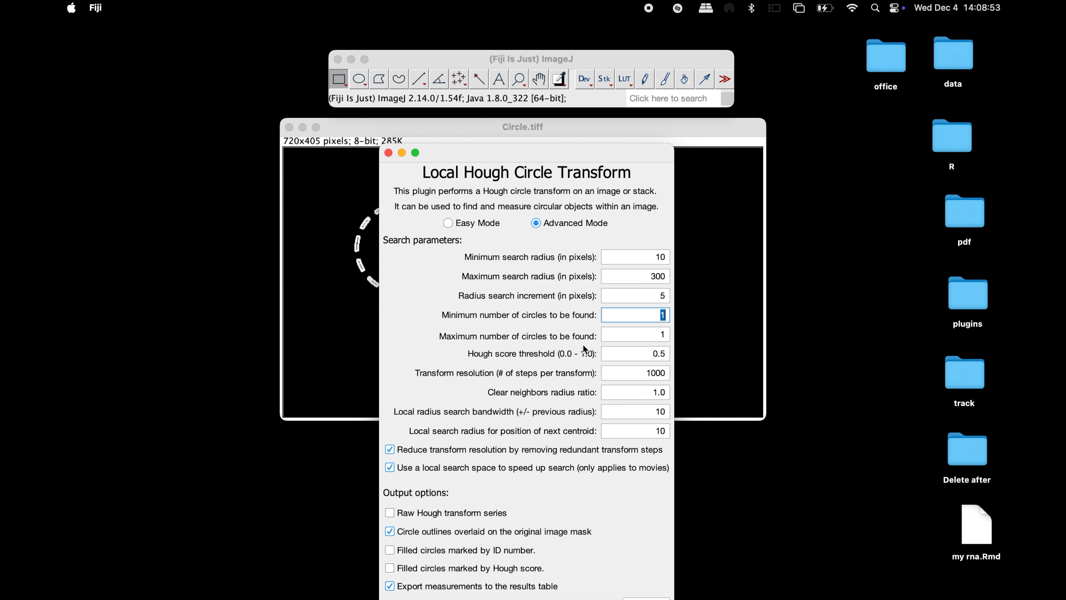
{"action": "key", "text": "Tab"}
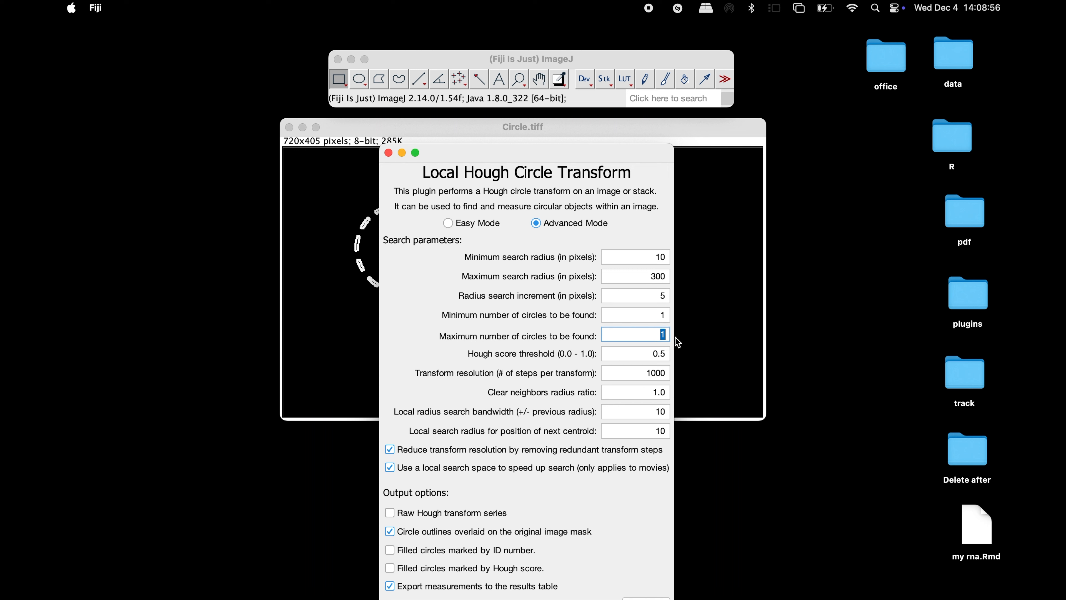
{"action": "type", "text": "20"}
{"action": "key", "text": "Tab"}
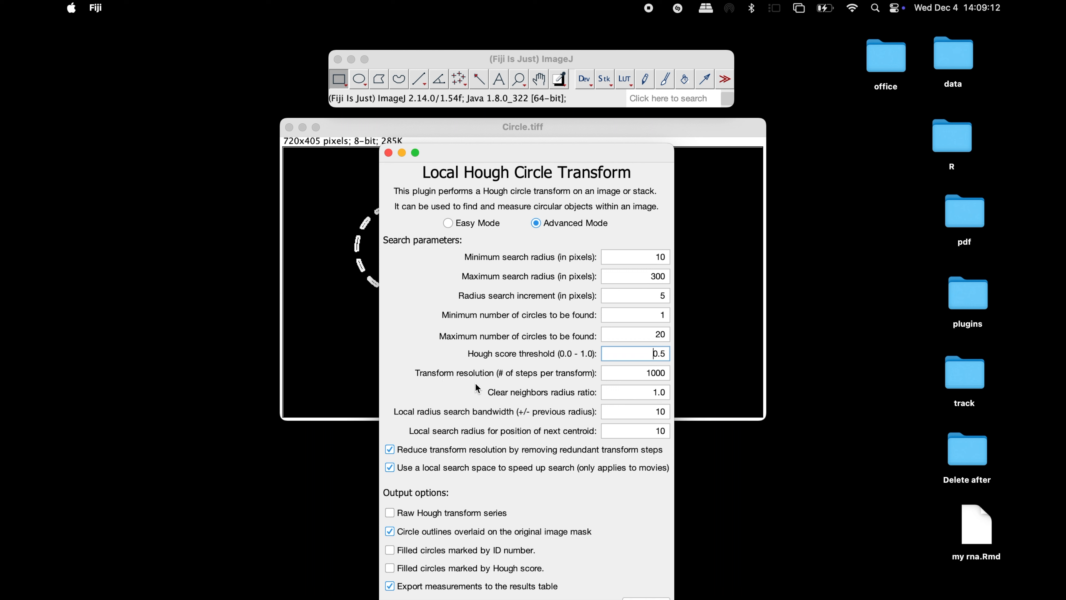
{"action": "left_click", "coordinate": [630, 377]}
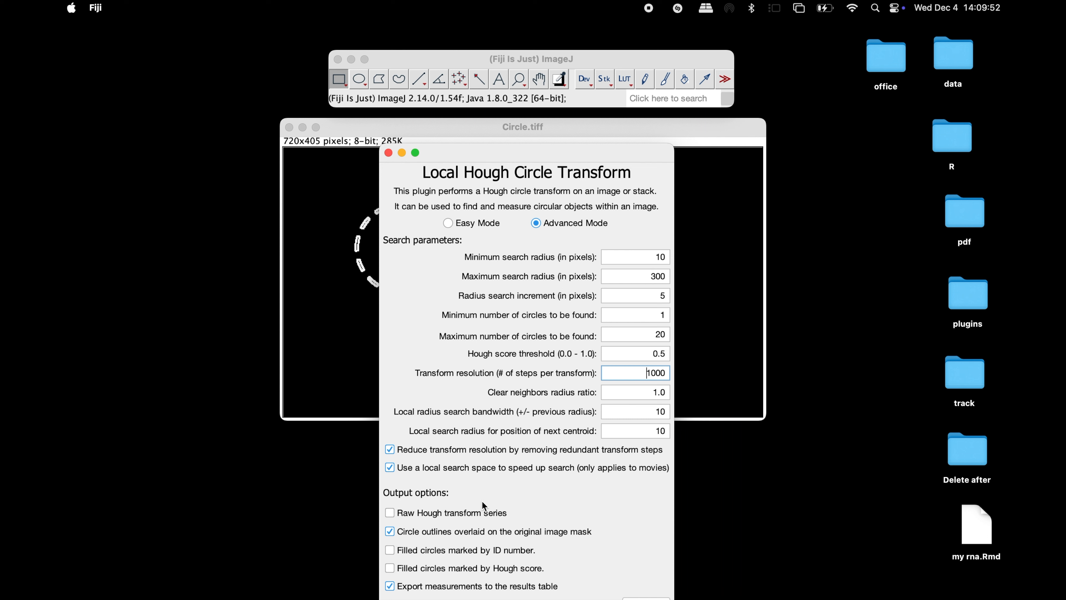
Enable output of the raw Hough transform series and filled circles marked by ID number and Hough score, and turn off the local search space.
{"action": "left_click", "coordinate": [404, 513]}
{"action": "left_click", "coordinate": [409, 551]}
{"action": "left_click", "coordinate": [390, 568]}
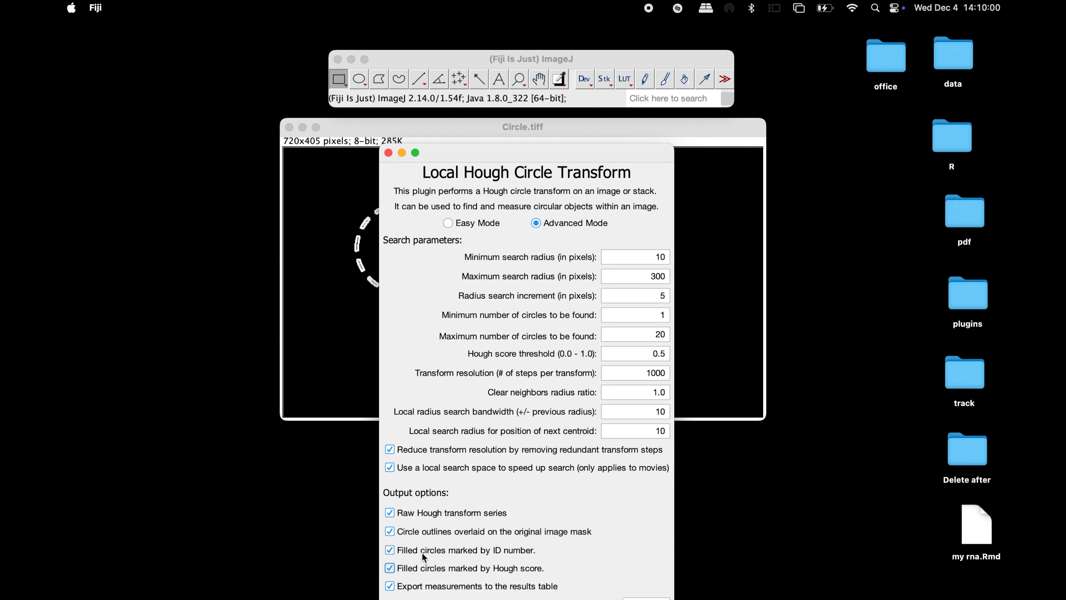
{"action": "left_click", "coordinate": [410, 466]}
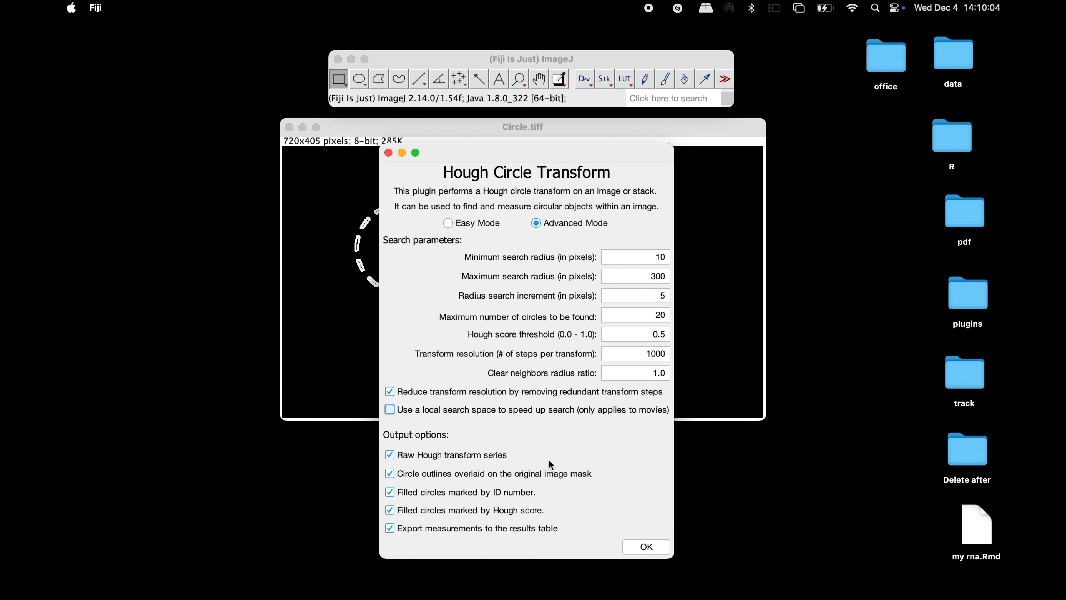
Run the Hough Circle Transform and minimize the Score map, Centroid map, Centroid overlay and Hough Transform Series output images.
{"action": "left_click", "coordinate": [635, 546]}
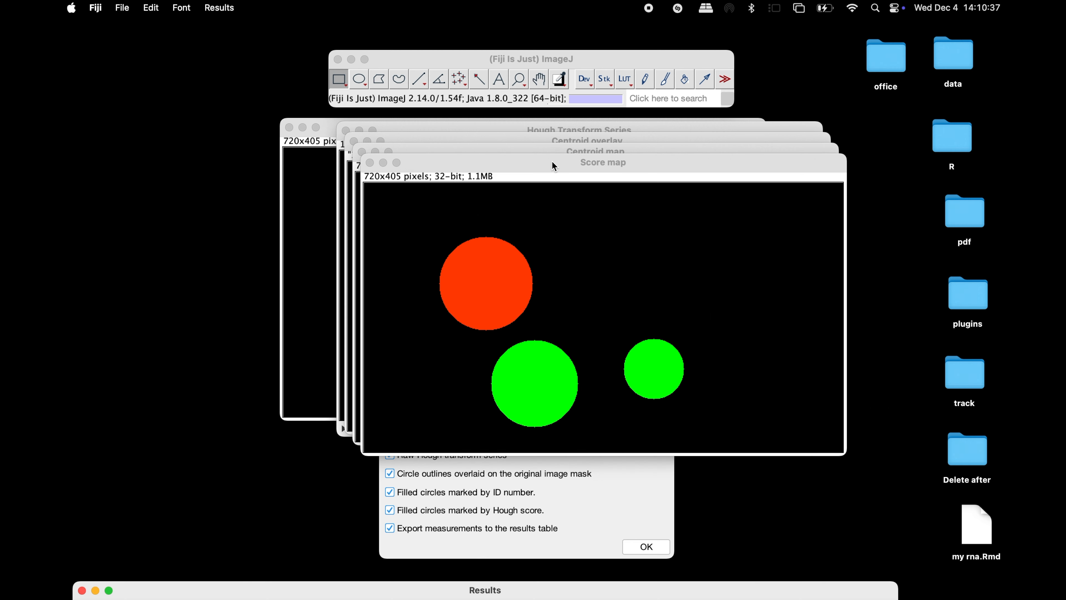
{"action": "left_click", "coordinate": [553, 165]}
{"action": "left_click", "coordinate": [383, 163]}
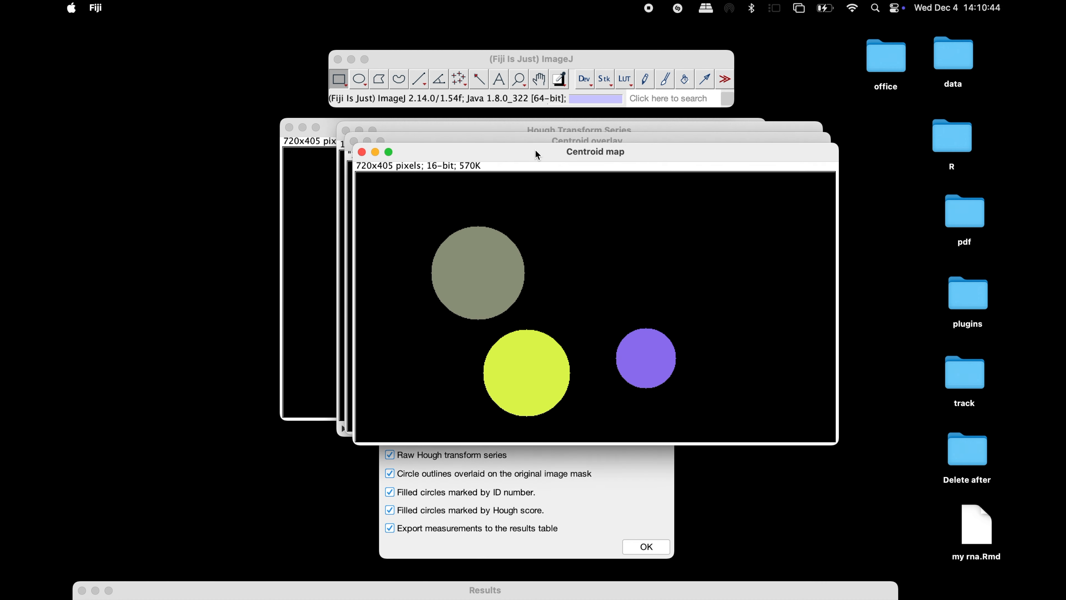
{"action": "left_click", "coordinate": [375, 153]}
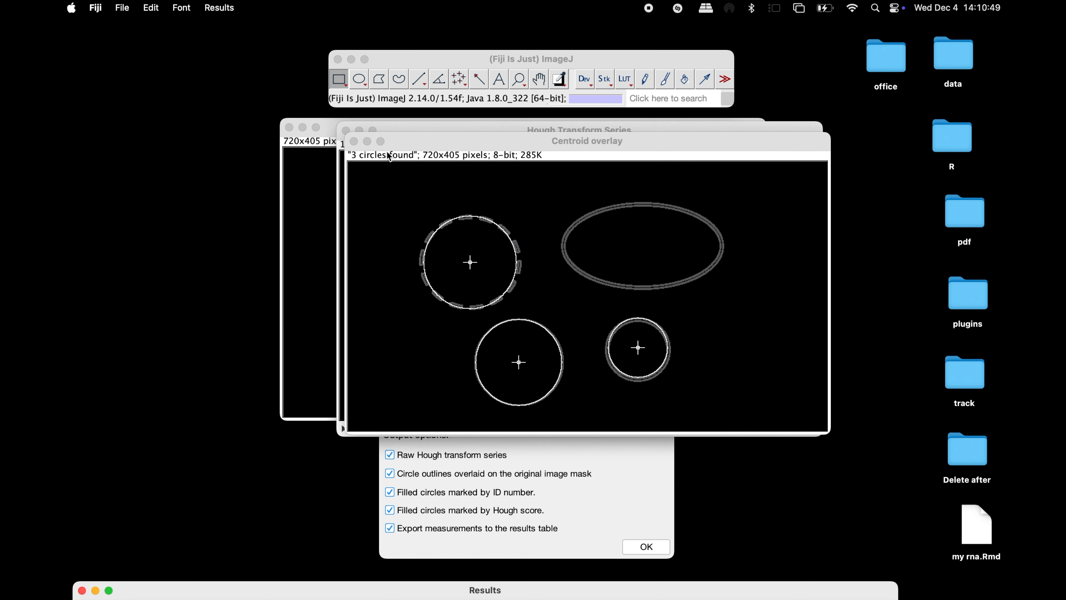
{"action": "left_click", "coordinate": [367, 141]}
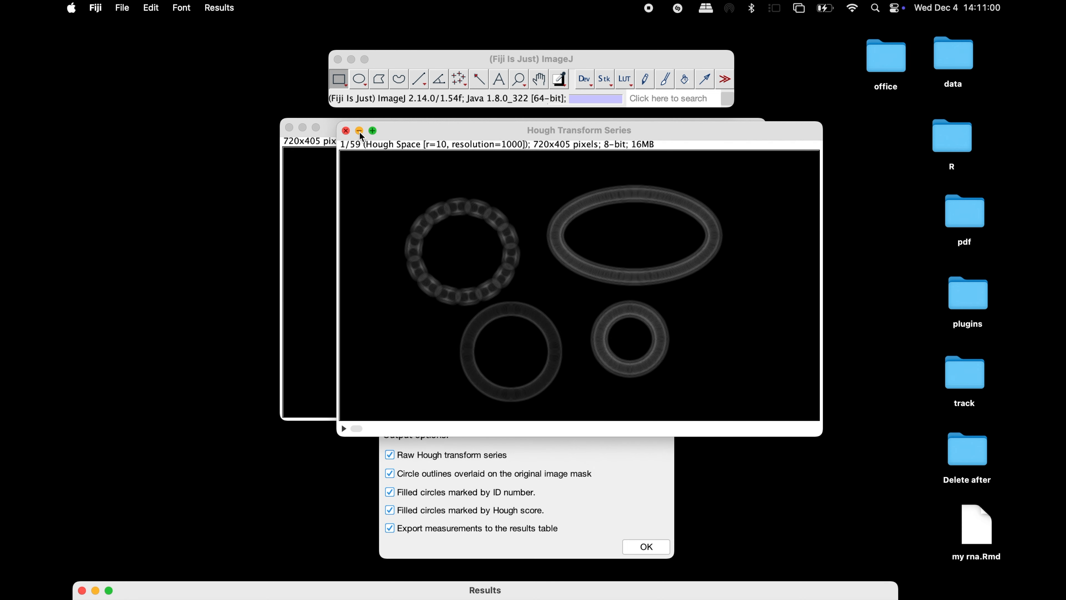
{"action": "left_click", "coordinate": [401, 131]}
{"action": "left_click", "coordinate": [358, 131]}
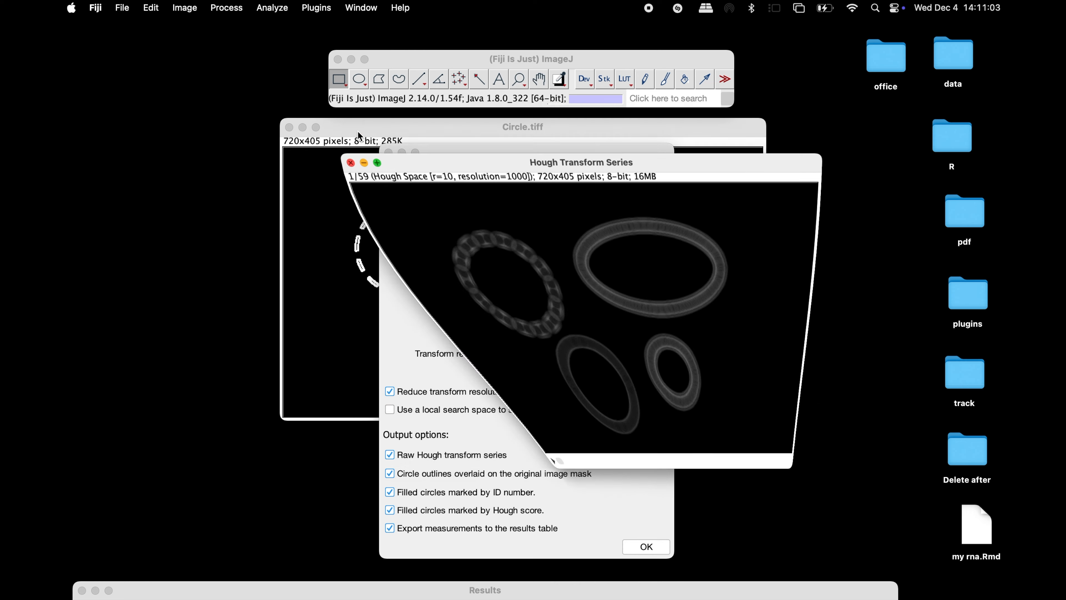
Select the row of circle ID 1 in the Results table to examine its measurements.
{"action": "left_click", "coordinate": [401, 153]}
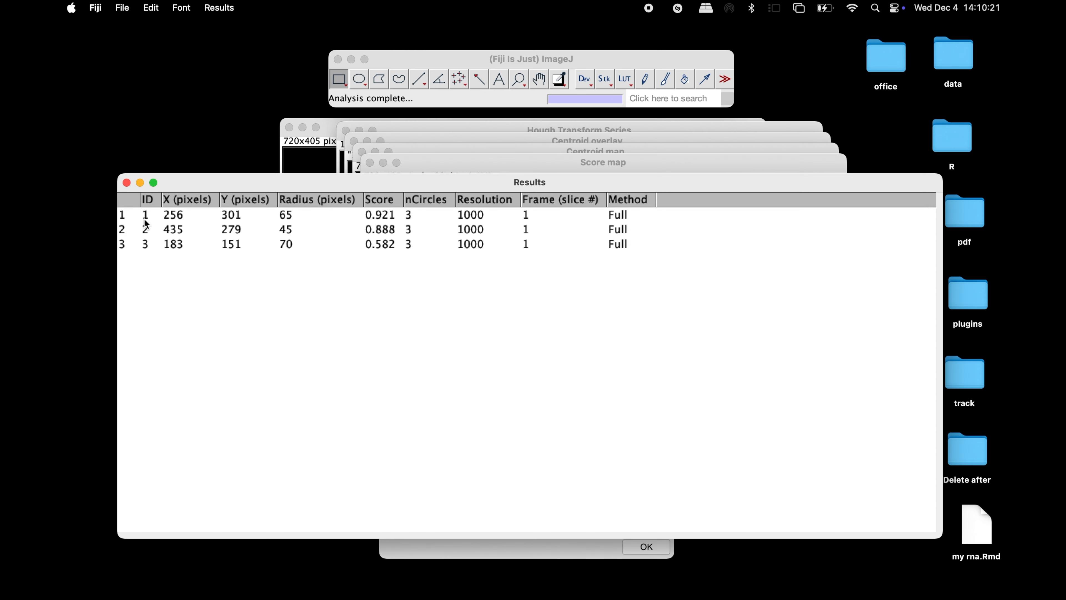
{"action": "left_click", "coordinate": [151, 216]}
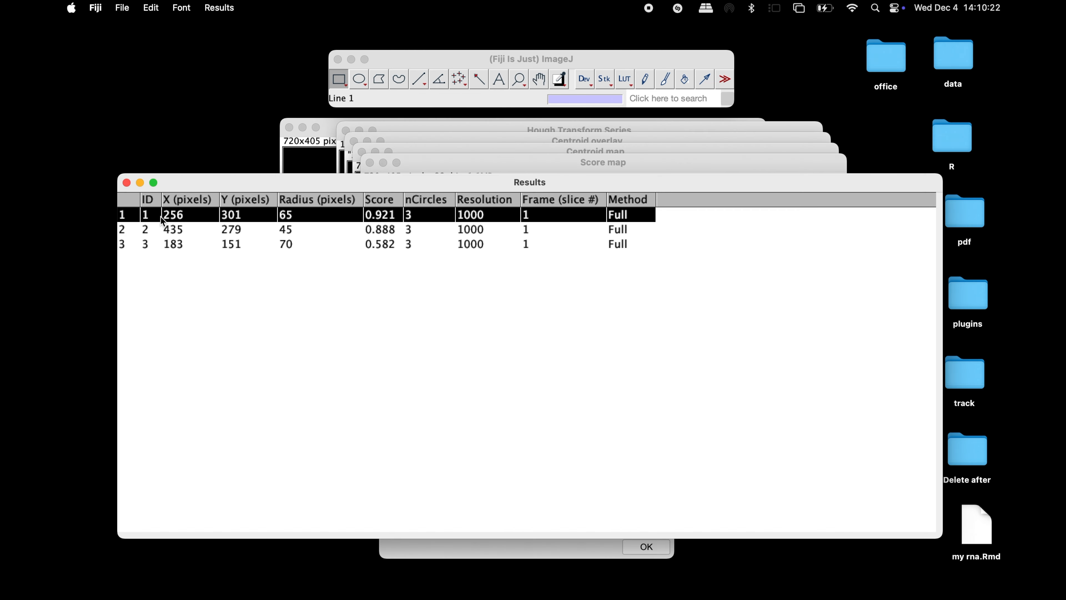